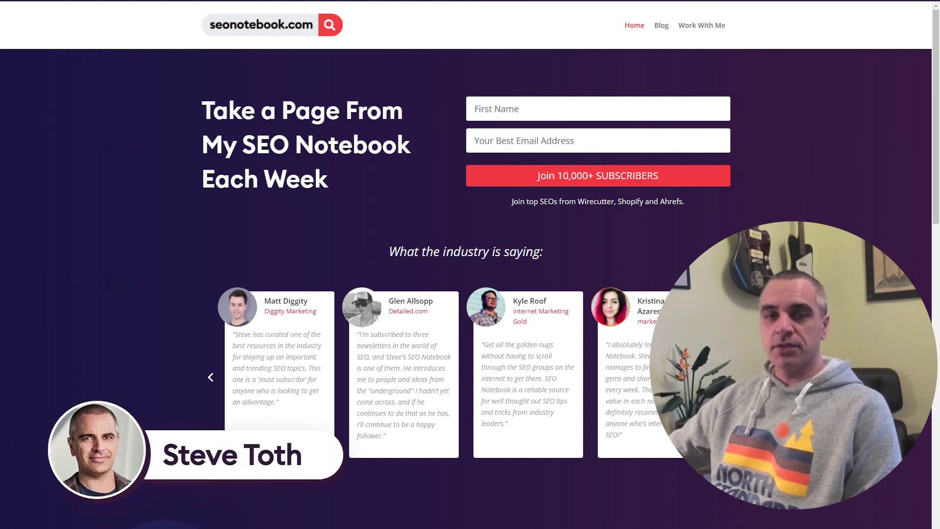
Step: Scroll down the seonotebook.com newsletter homepage
scroll(470, 265, down, 9)
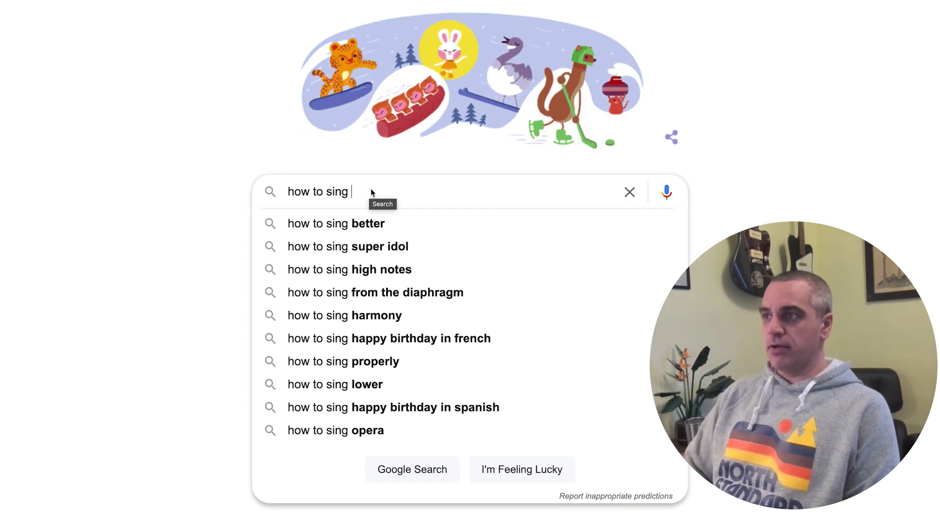
Step: Cycle the query from 'how to sing a' through 'how to sing e' to view each letter's suggestions
text(a)
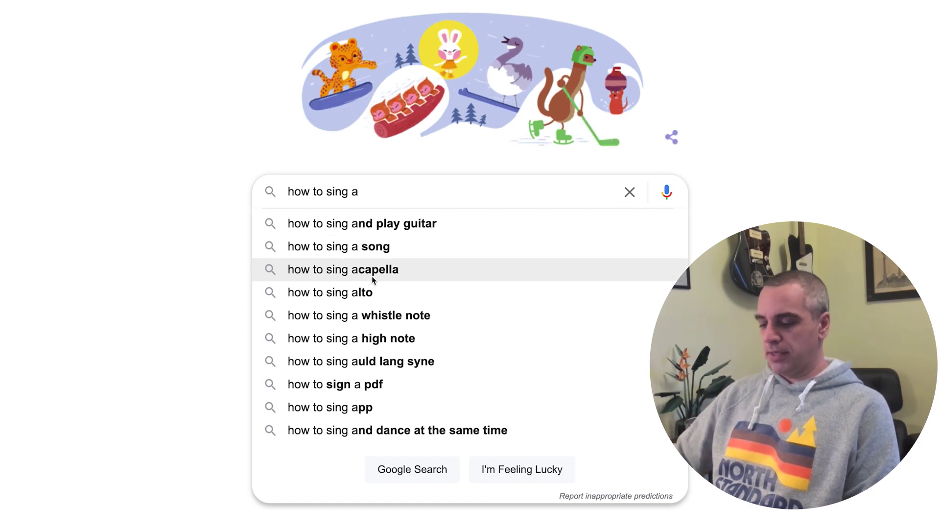
key(BackSpace)
text(b)
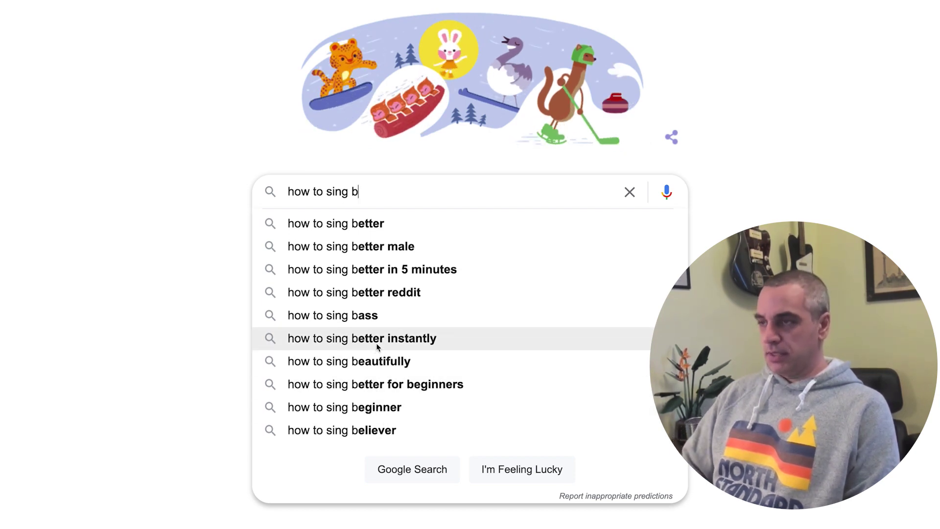
key(BackSpace)
text(c)
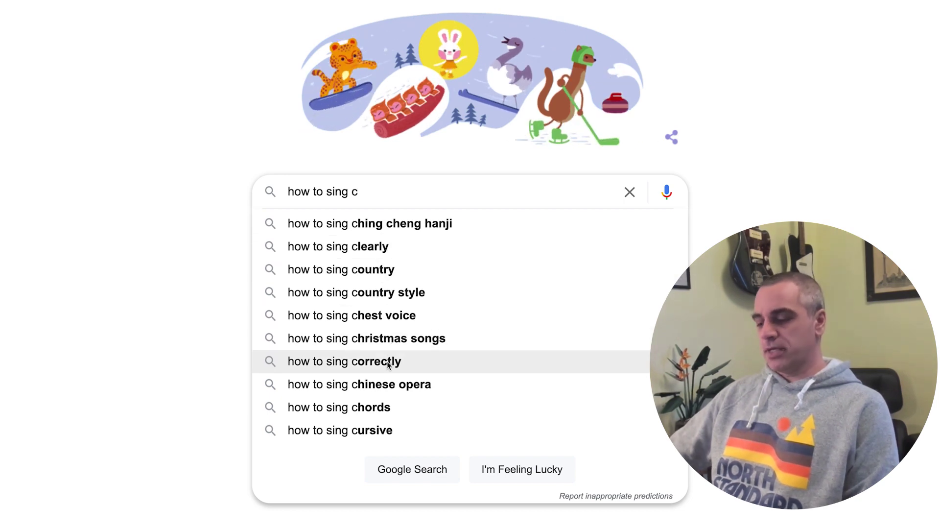
key(BackSpace)
text(d)
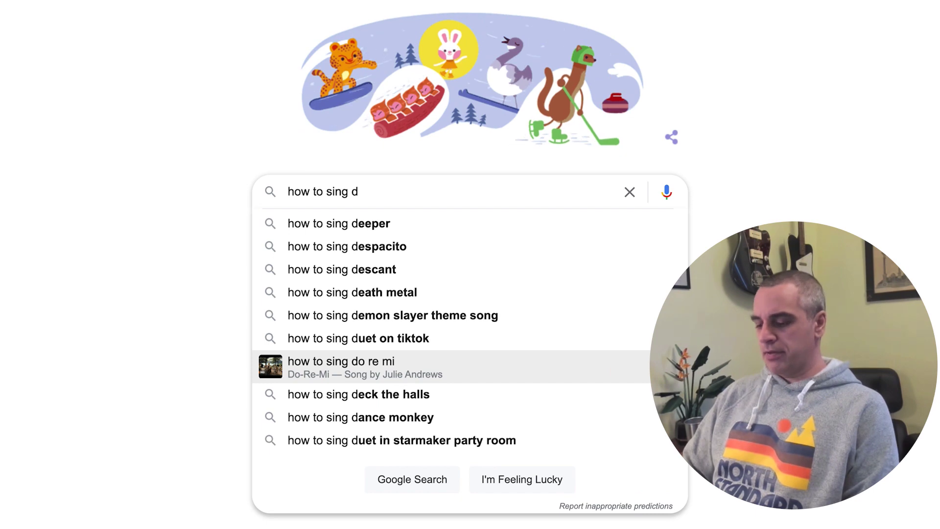
key(BackSpace)
text(e)
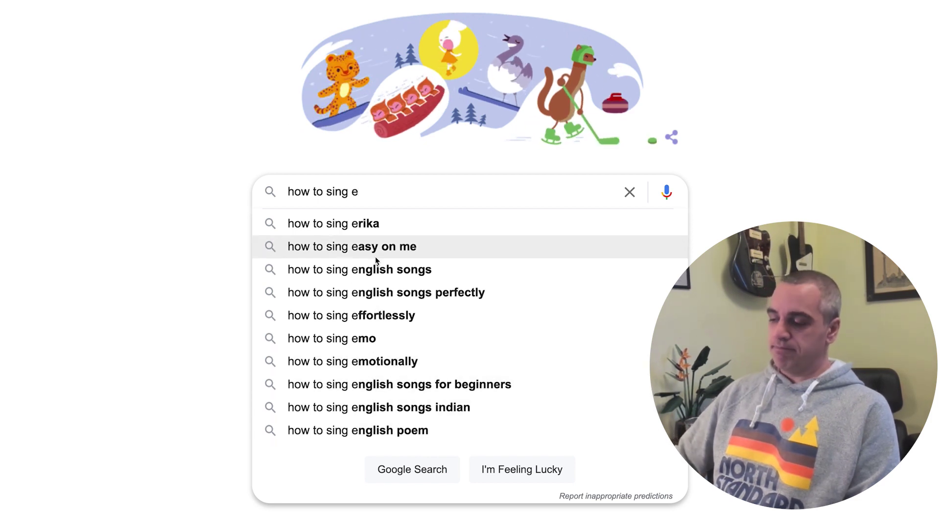
Step: Try wildcard '*' and letter 'e' variations of the 'how to sing' query
key(BackSpace)
key(BackSpace)
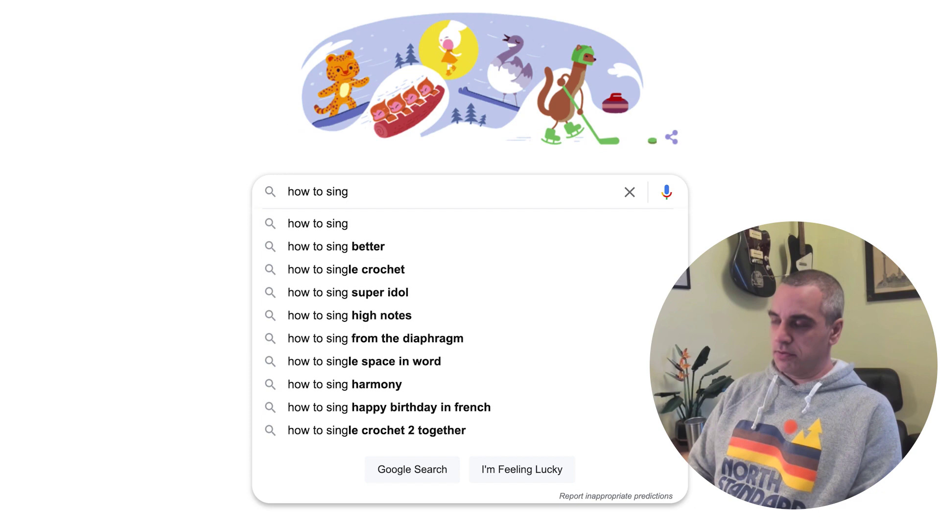
text(*)
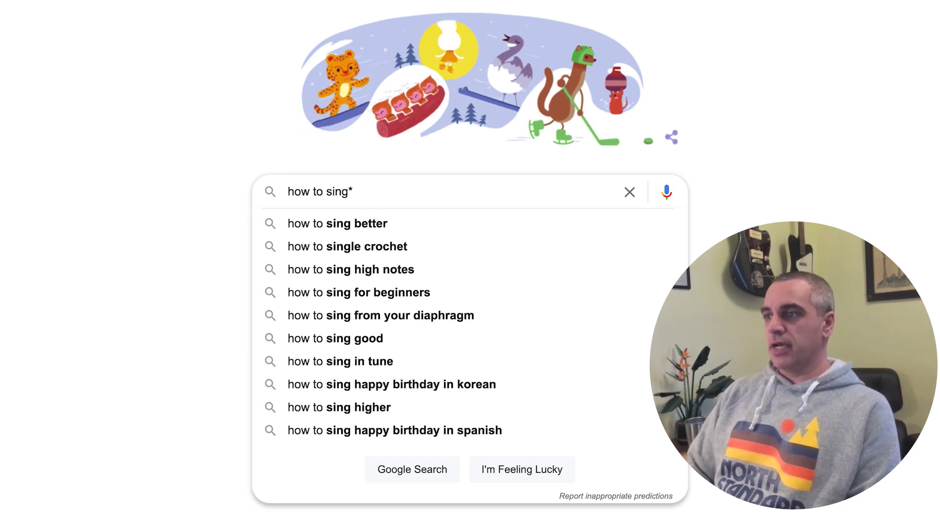
key(BackSpace)
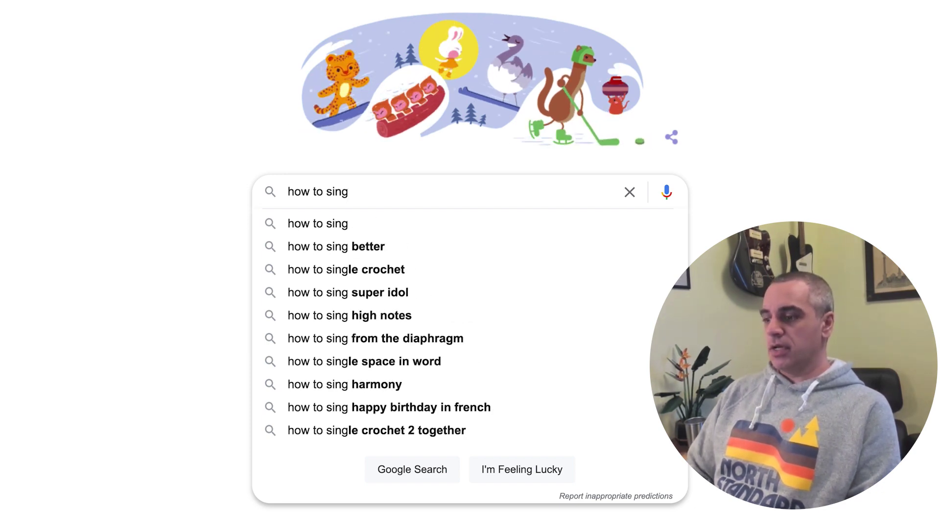
text(e)
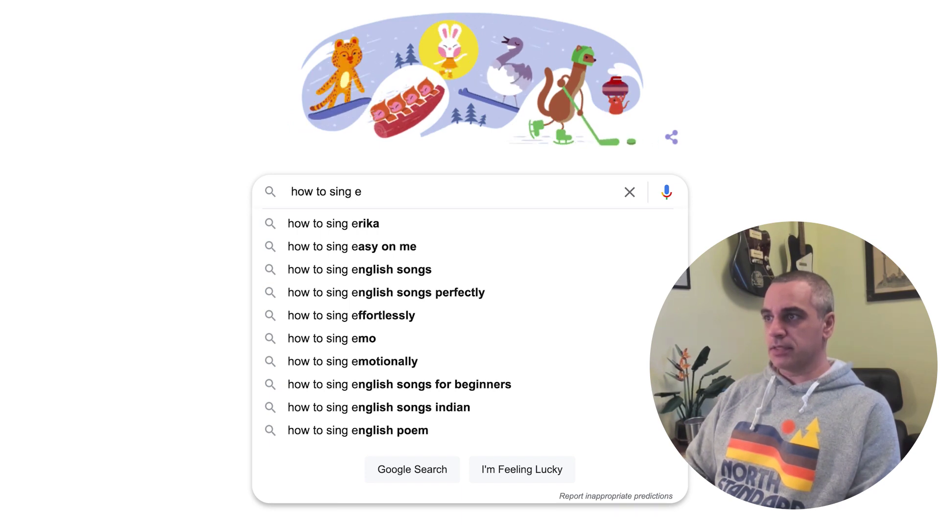
key(BackSpace)
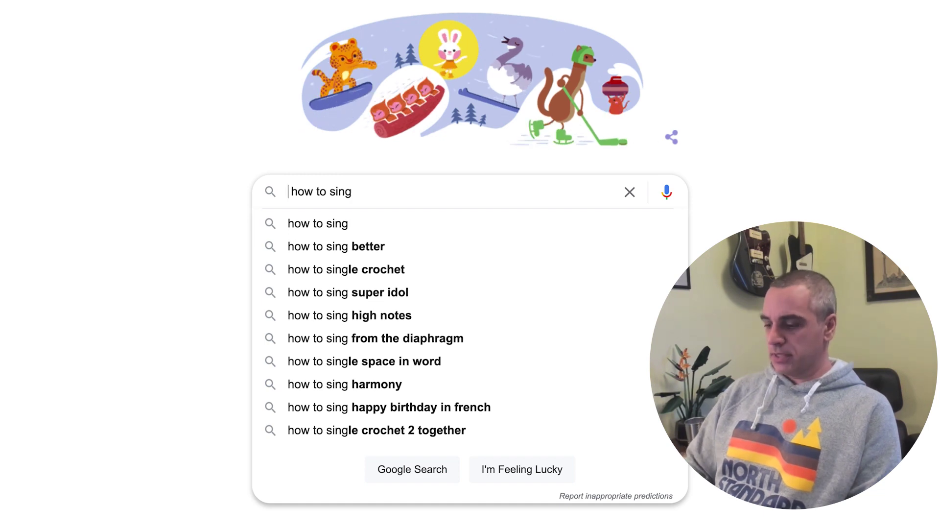
text(*)
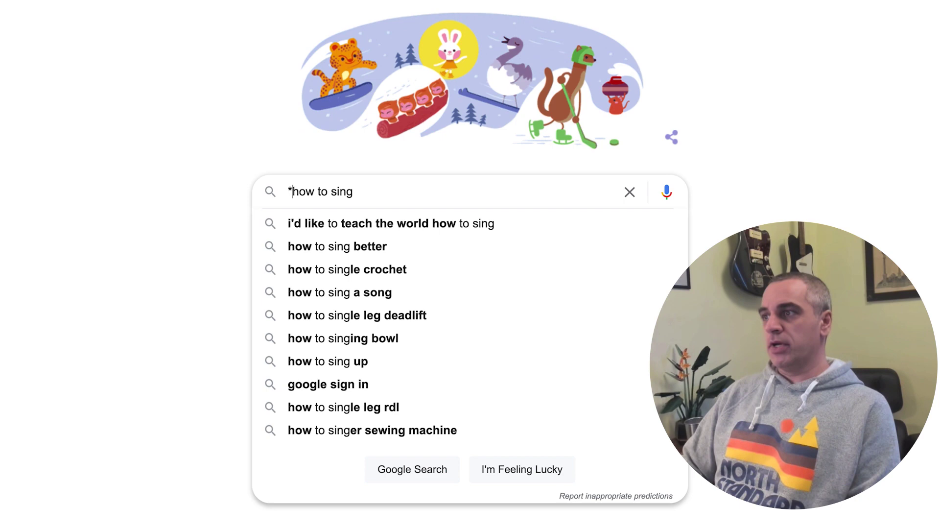
key(BackSpace)
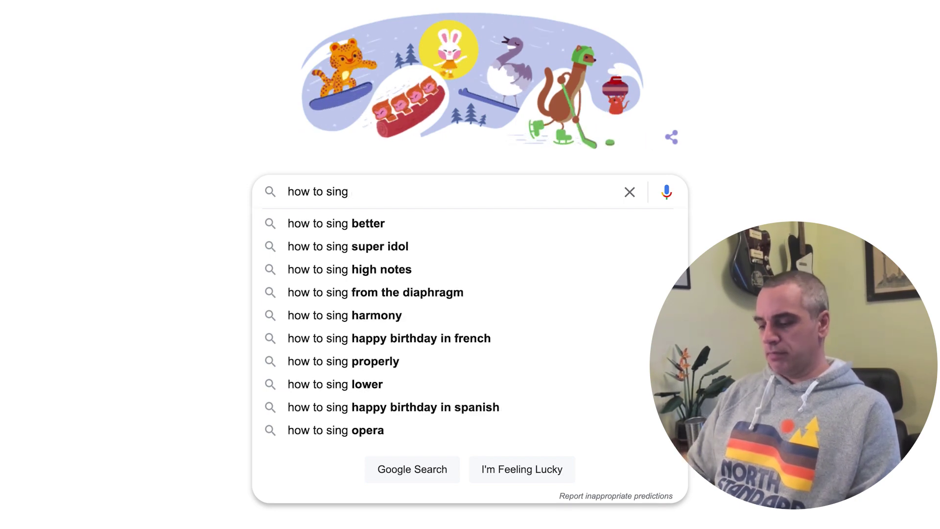
Step: Change the query to 'how to sing g' and screenshot its ten suggestions
text(r)
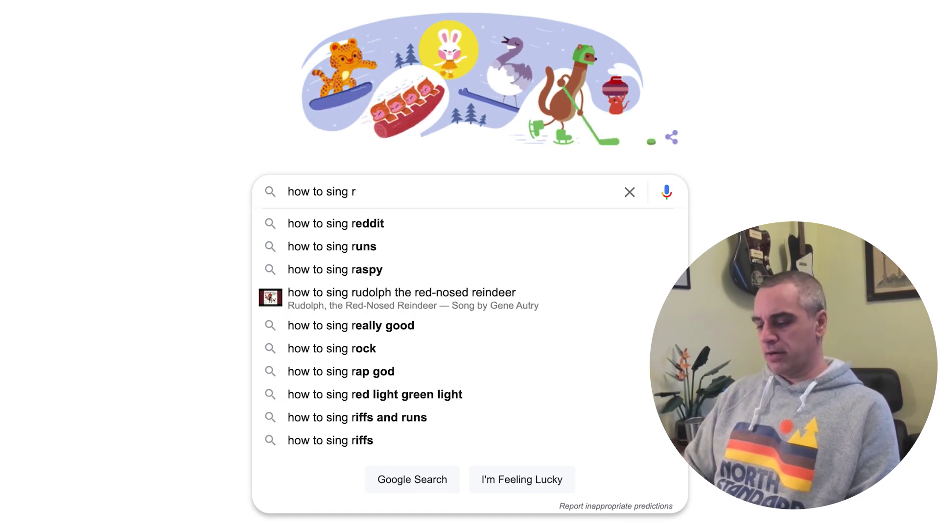
key(BackSpace)
text(g)
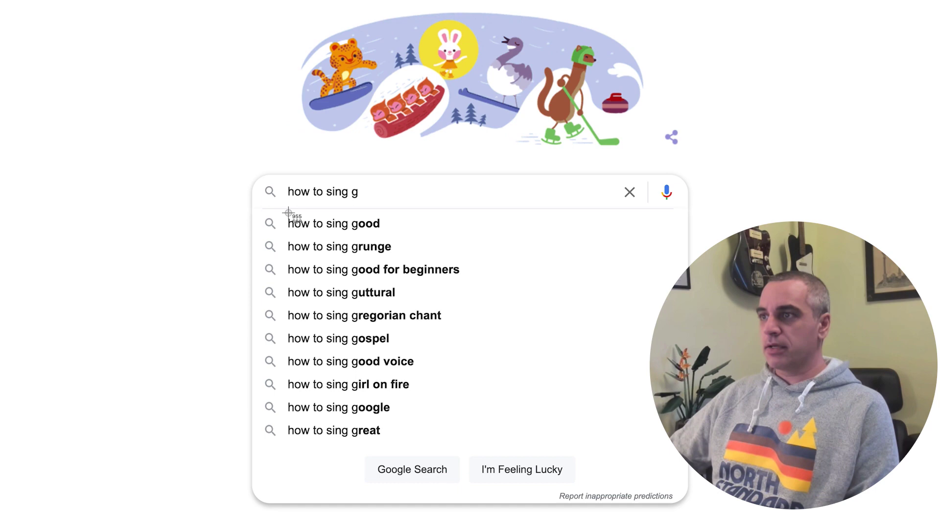
drag(282, 214, 476, 441)
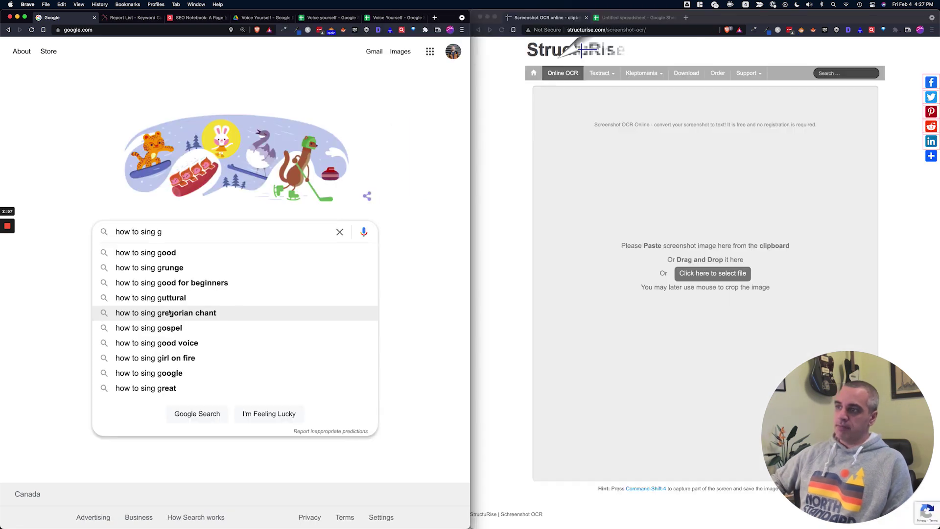
Step: Place the search and OCR pages side by side and paste the screenshot into the OCR tool
key(ctrl+alt+Left)
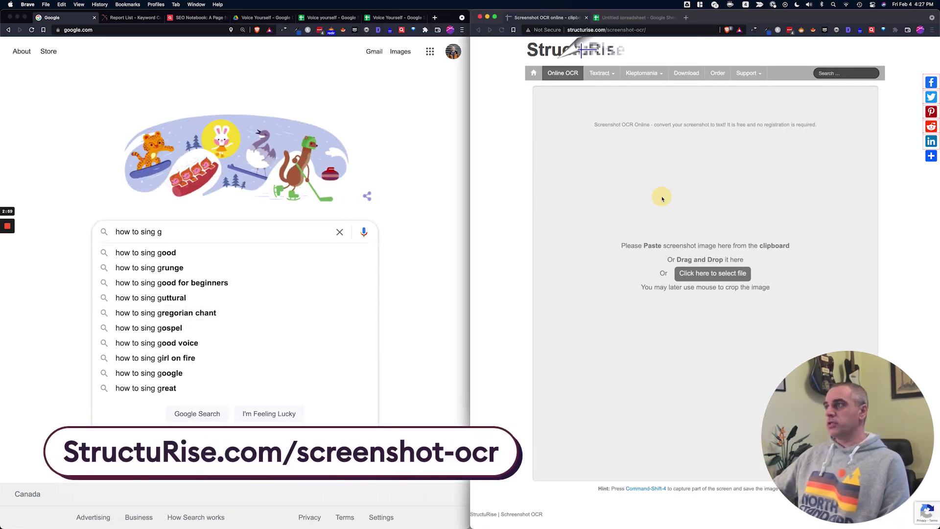
click(589, 177)
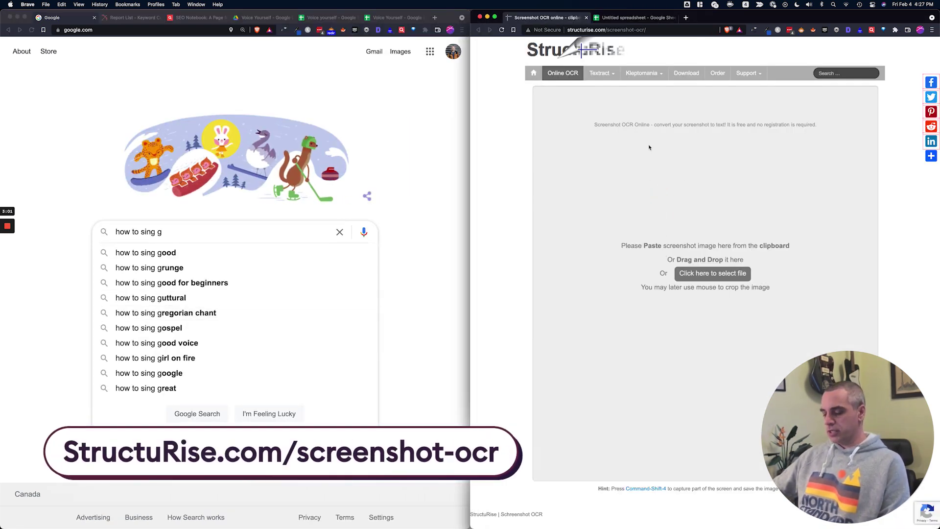
click(653, 220)
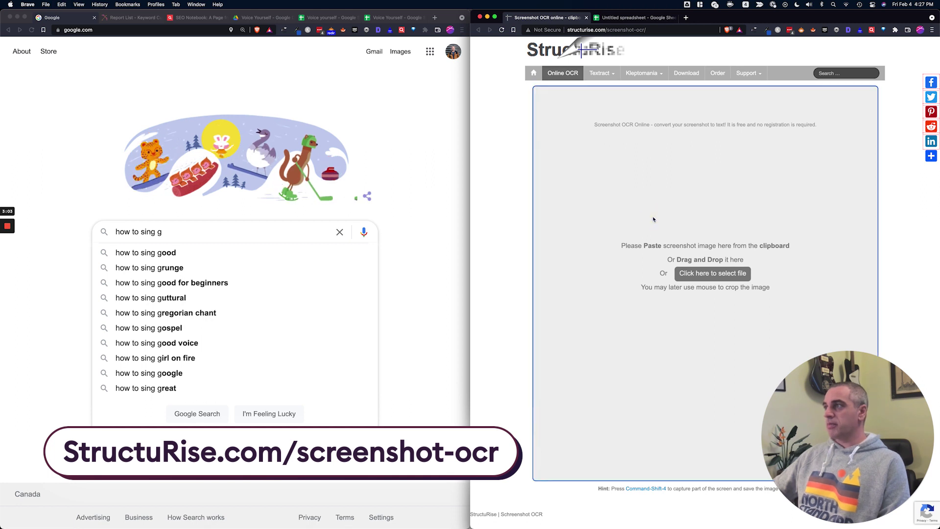
click(502, 30)
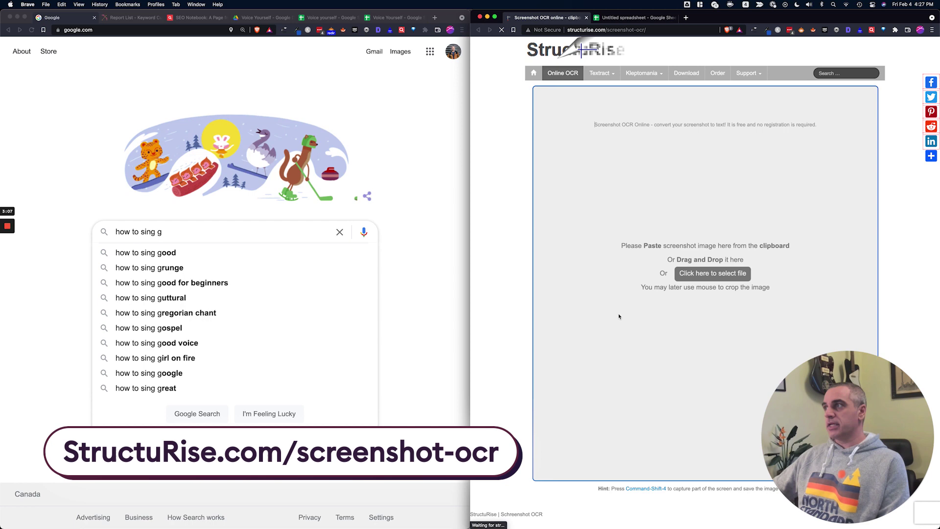
click(616, 172)
key(super+v)
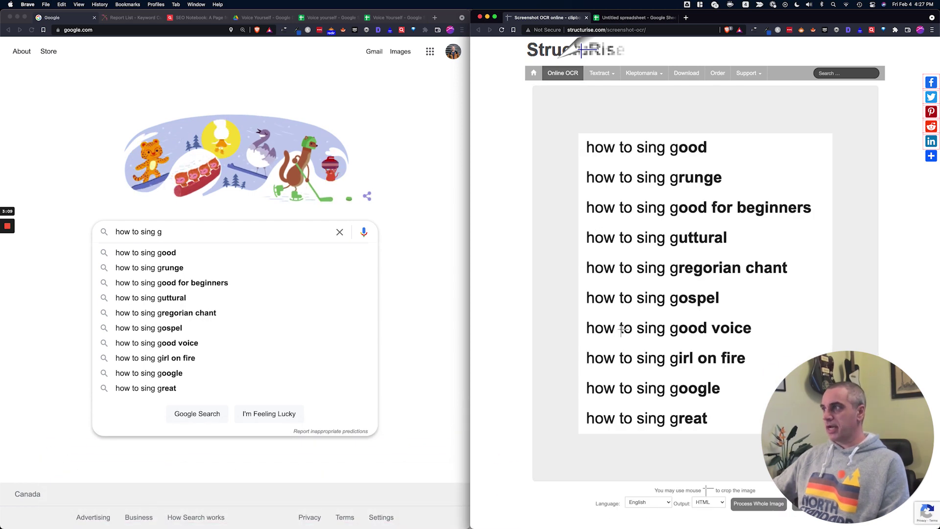
Step: Set the OCR output to Text and select all ten recognised suggestion lines
click(707, 504)
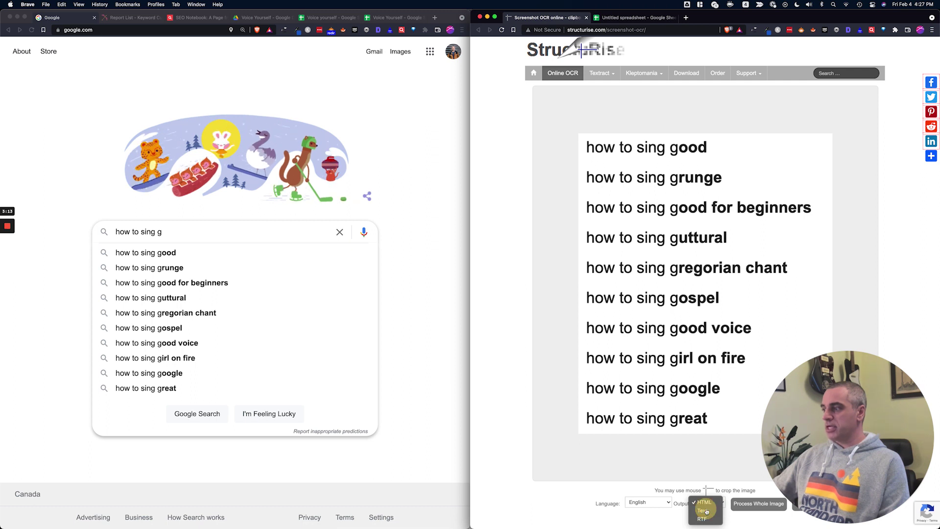
click(705, 511)
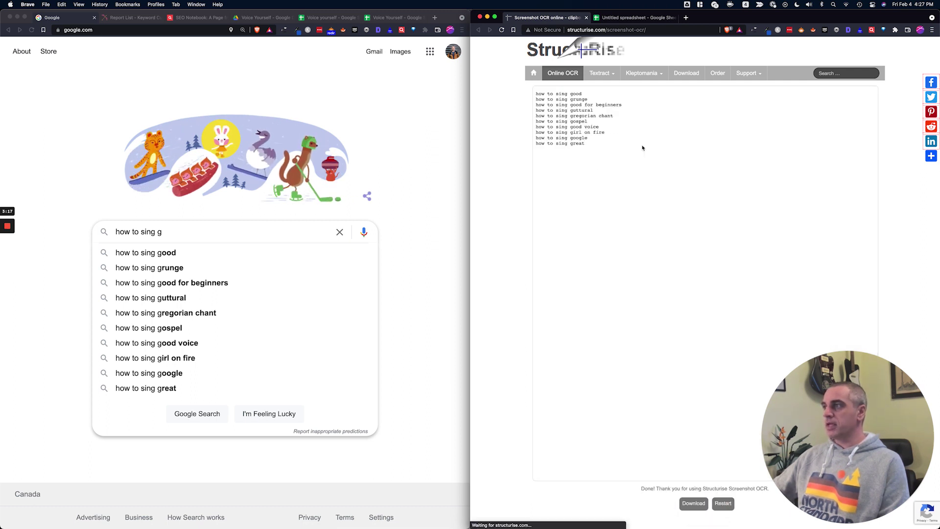
drag(594, 149, 504, 69)
key(super+c)
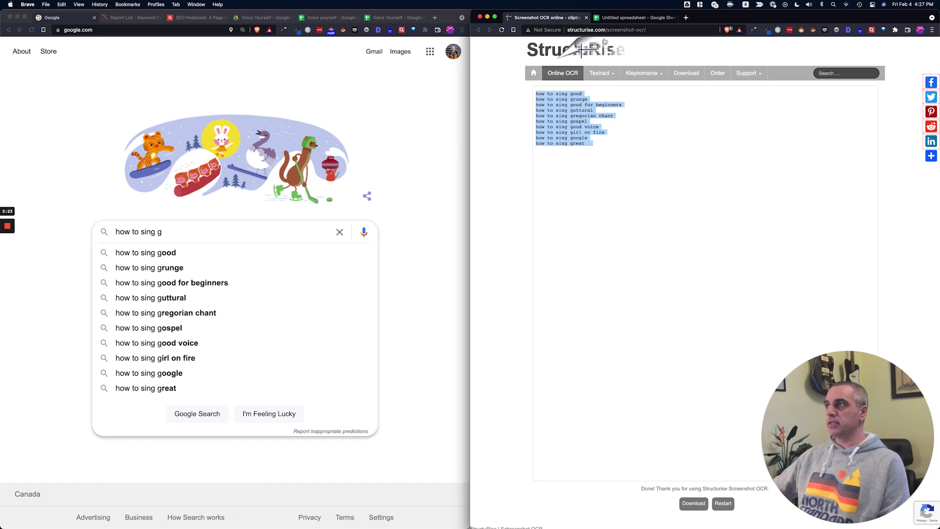
Step: Paste the ten 'how to sing g' suggestions into A1:A10 of the untitled spreadsheet
click(619, 18)
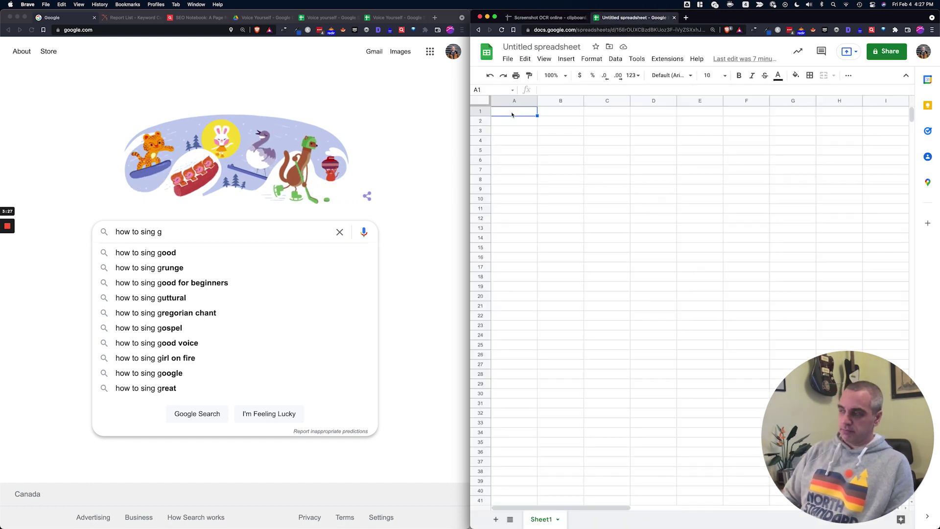
key(super+v)
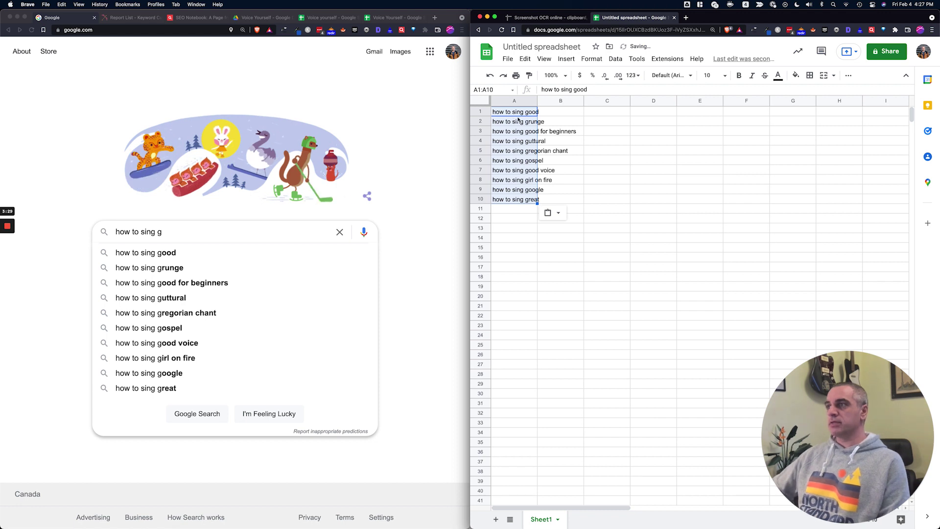
click(501, 209)
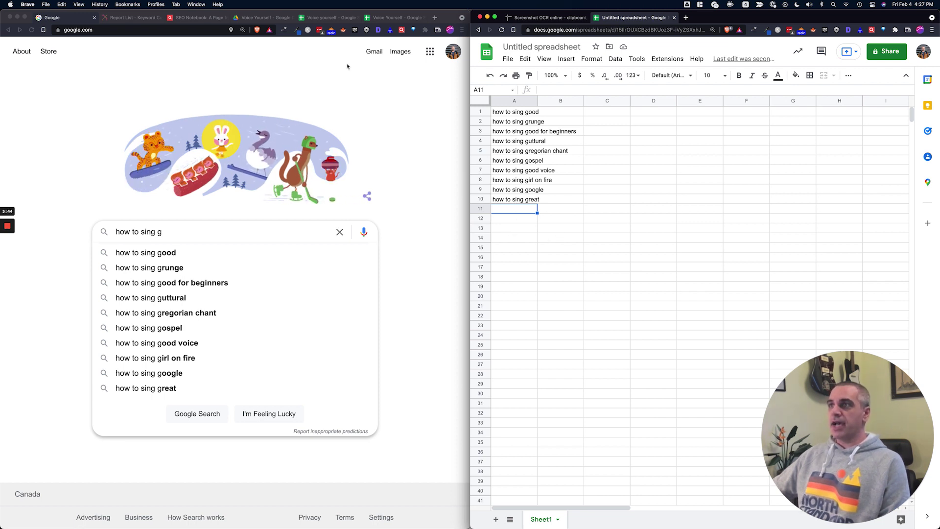
click(387, 22)
Step: Select the Voice Yourself Keywords column to confirm it holds 178 keywords
click(388, 21)
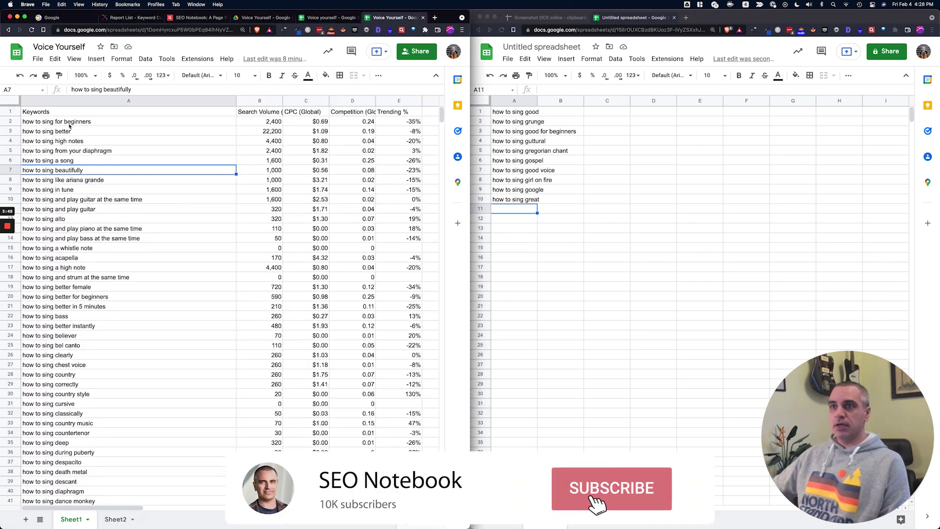
scroll(56, 354, down, 10)
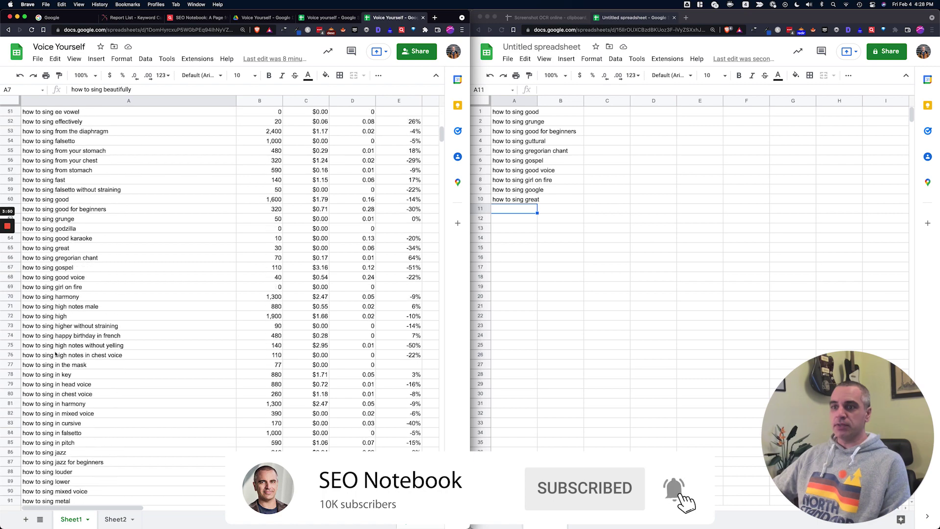
scroll(55, 354, down, 20)
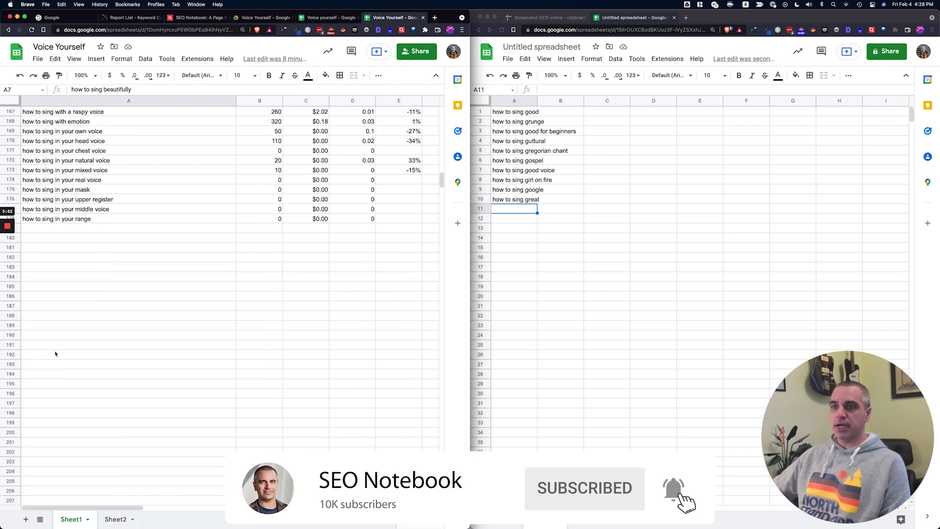
scroll(68, 220, down, 1)
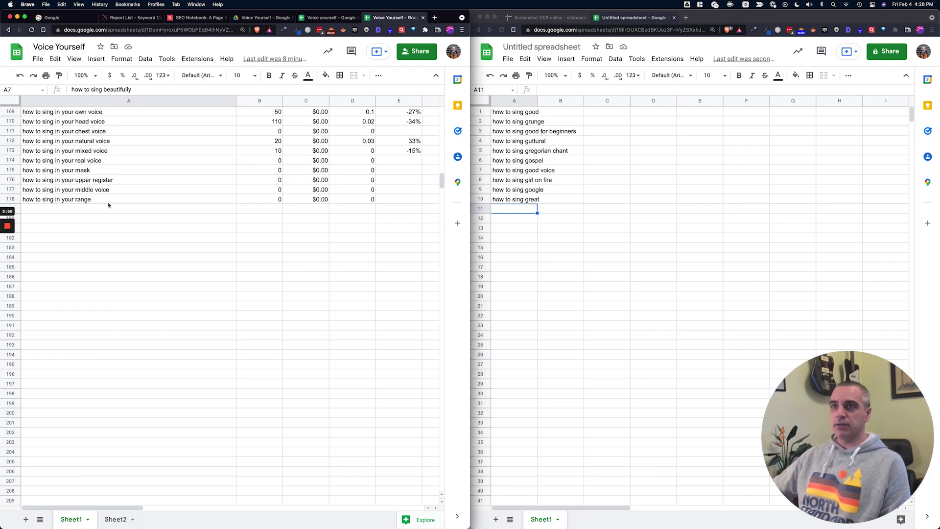
scroll(120, 206, up, 20)
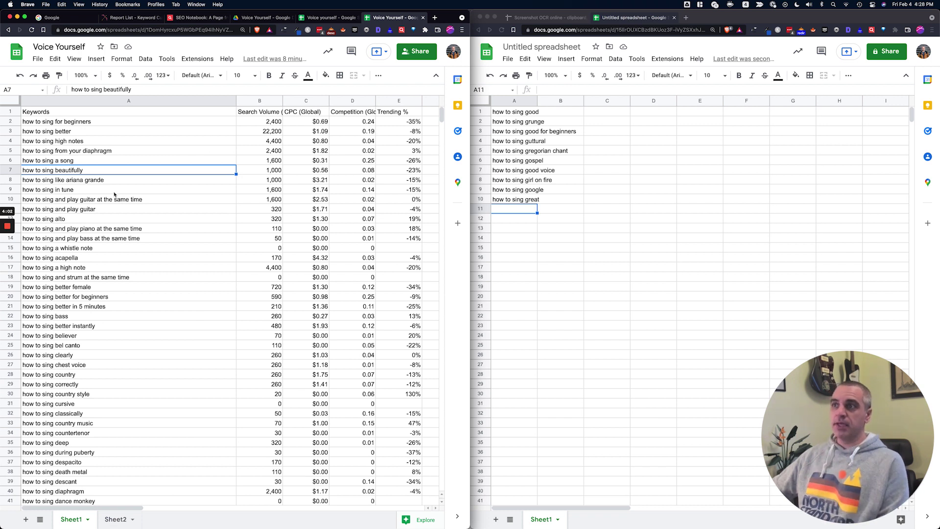
click(100, 102)
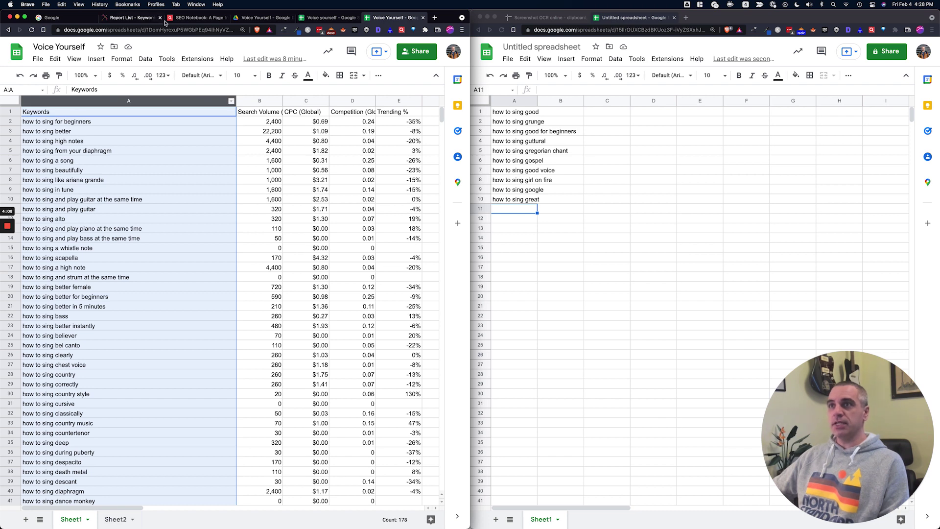
Step: Maximise the Keyword Cupid window and start a new B.Y.O.D. report in the how to sing project
click(138, 18)
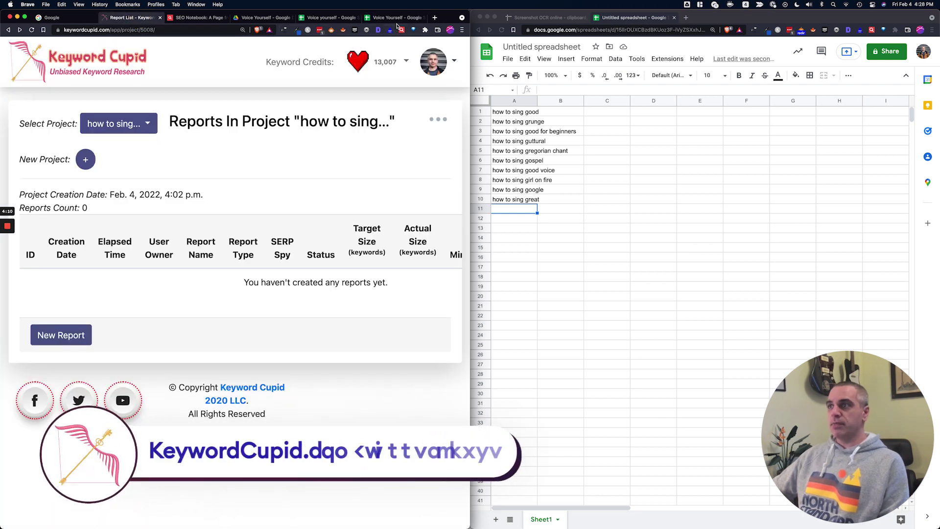
double_click(450, 20)
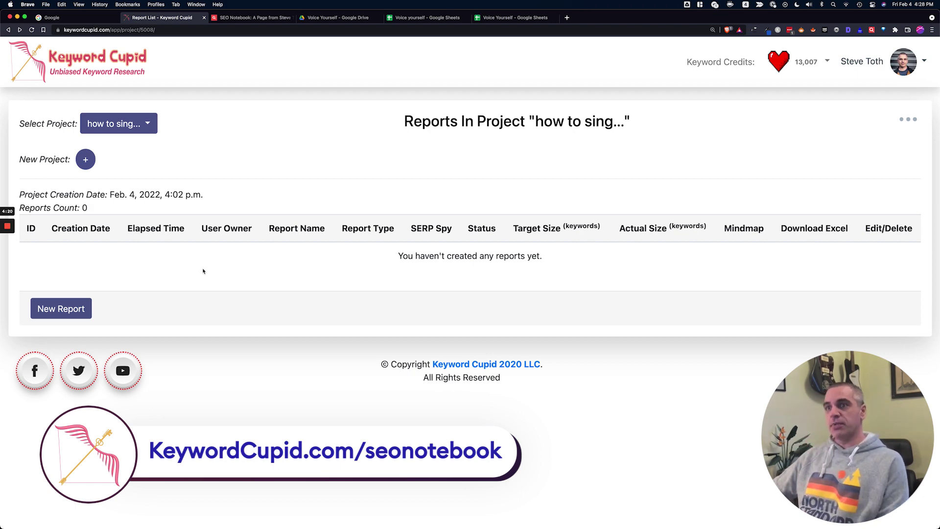
click(69, 312)
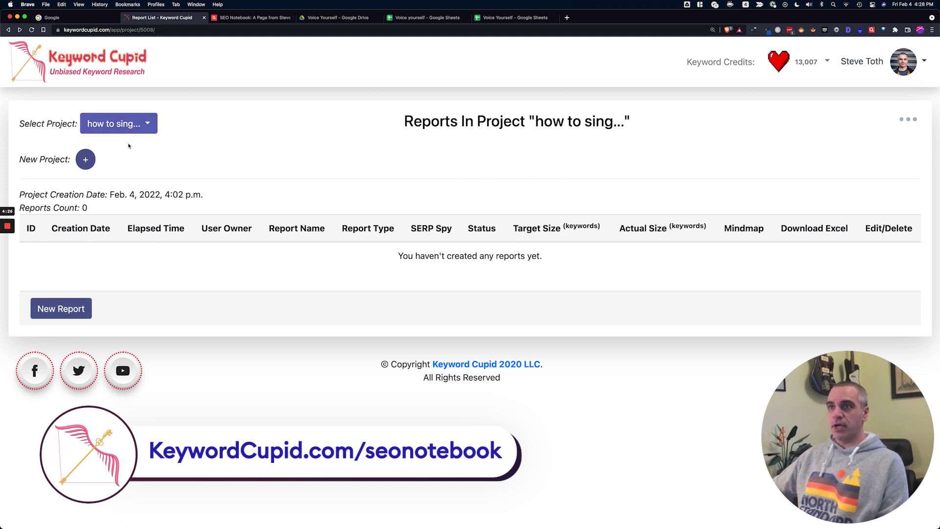
click(60, 309)
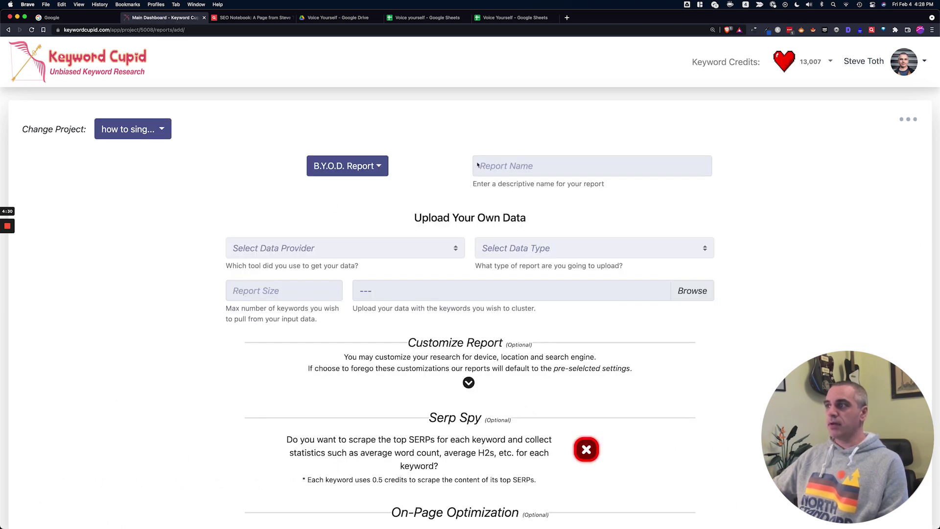
Step: Set the report's data provider to Custom, data type to Keywords Only, and size to 178
click(478, 166)
click(401, 194)
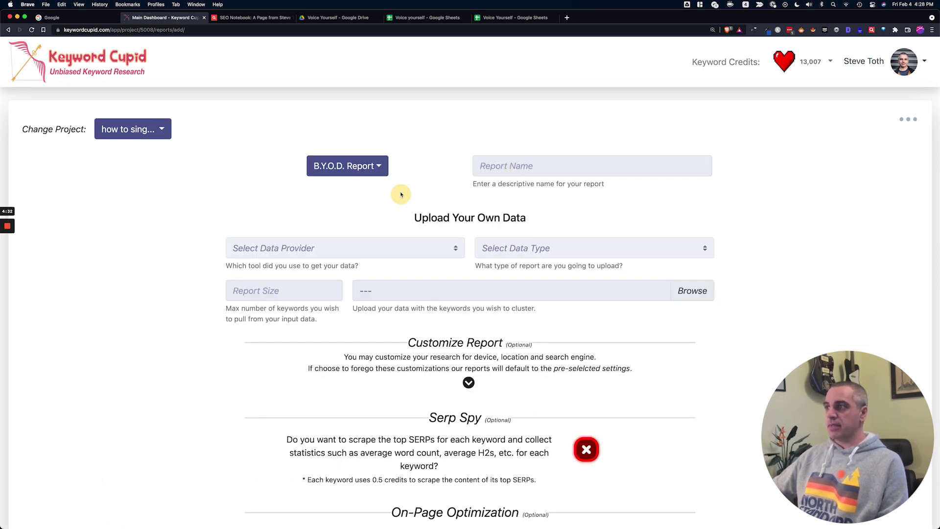
click(247, 252)
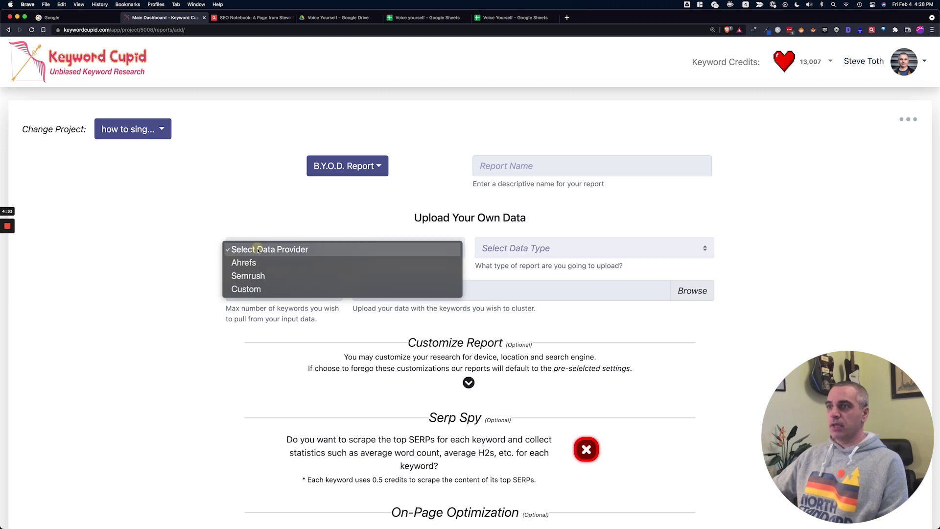
click(258, 290)
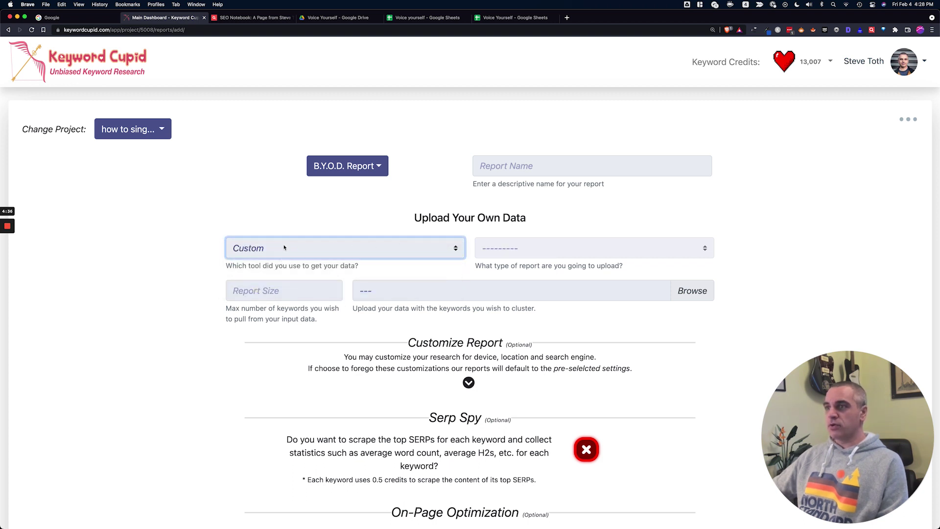
click(524, 247)
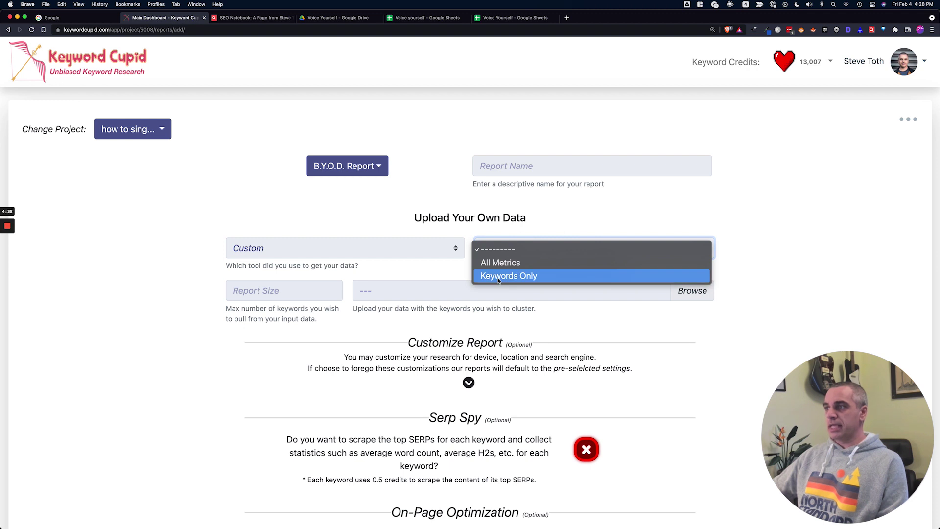
click(335, 291)
click(286, 289)
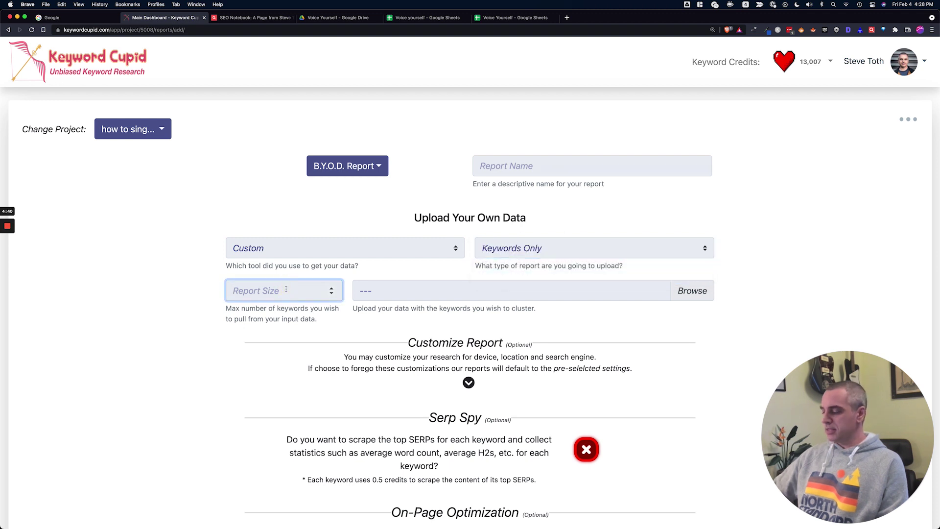
text(178)
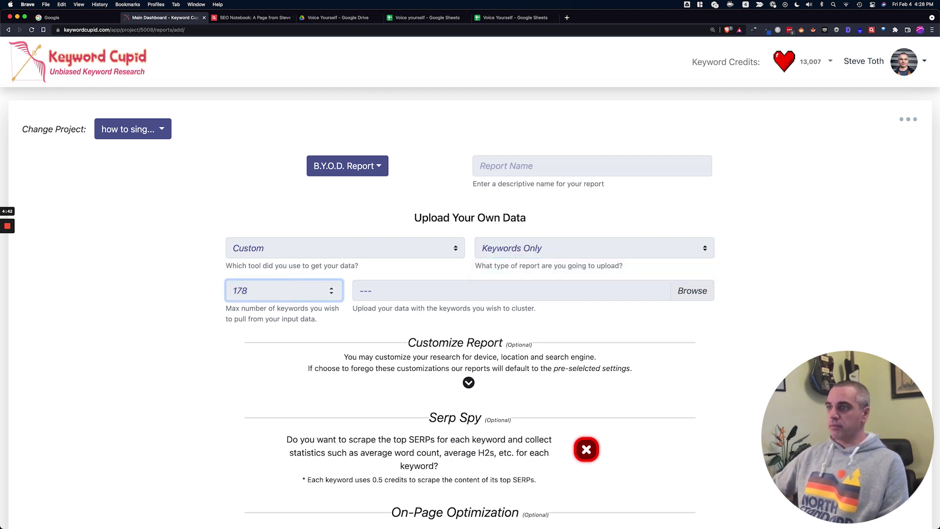
click(157, 292)
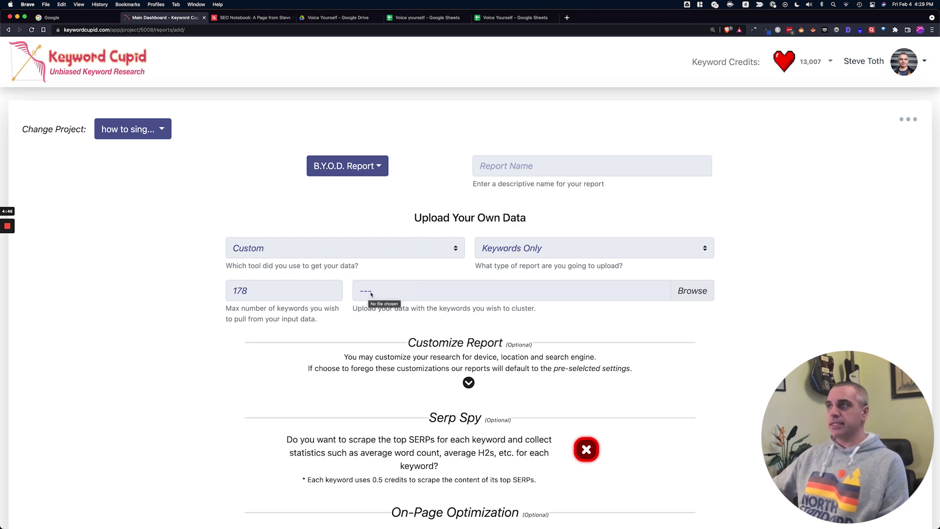
Step: Return to the Voice Yourself keyword sheet and clear the Keywords column selection
click(504, 17)
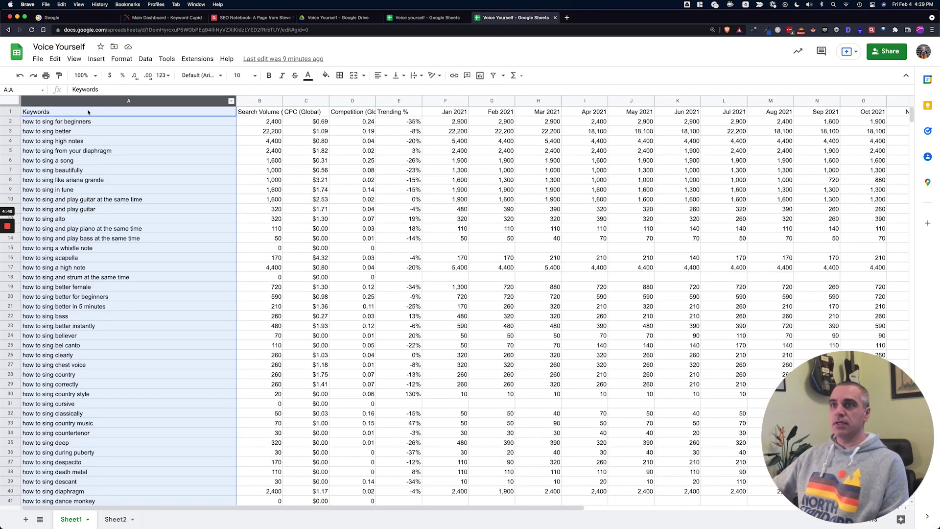
click(88, 113)
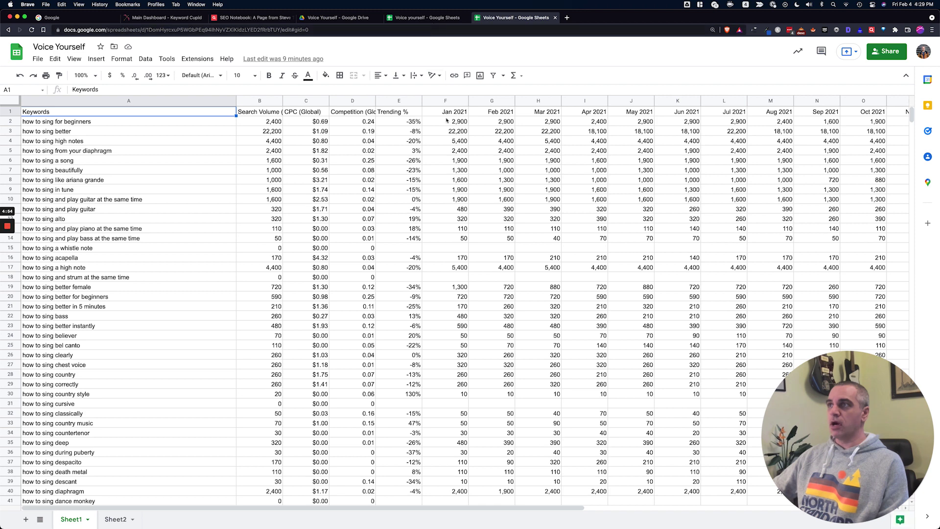
Step: Enable Serp Spy on the 178-keyword Custom report, leaving the target URL blank
click(170, 19)
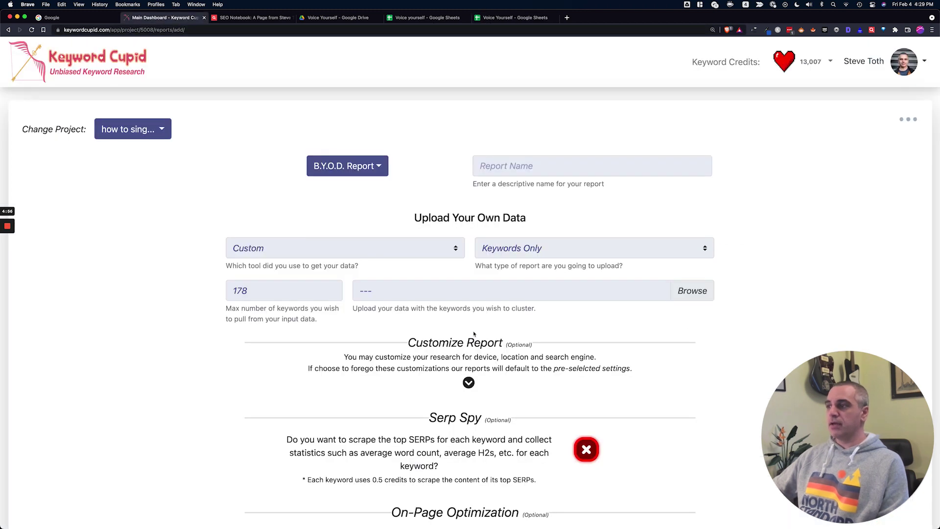
scroll(457, 237, down, 5)
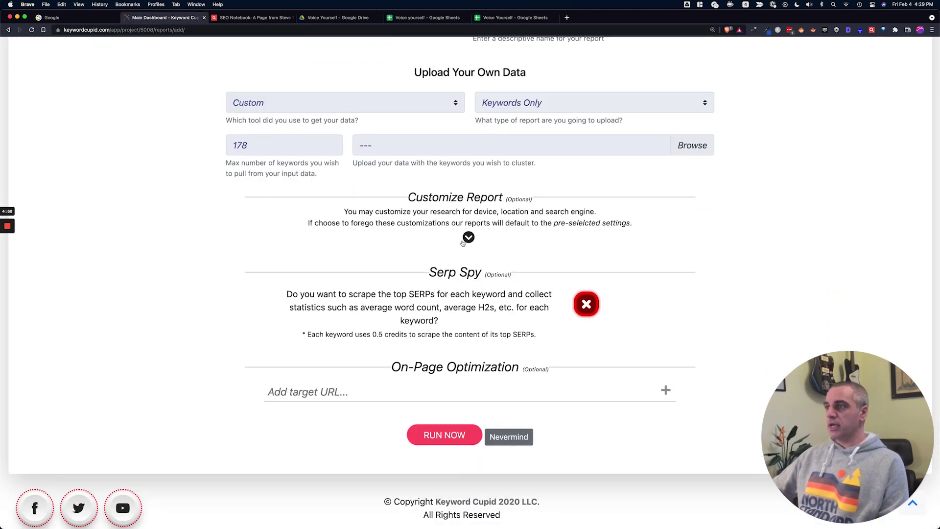
click(586, 304)
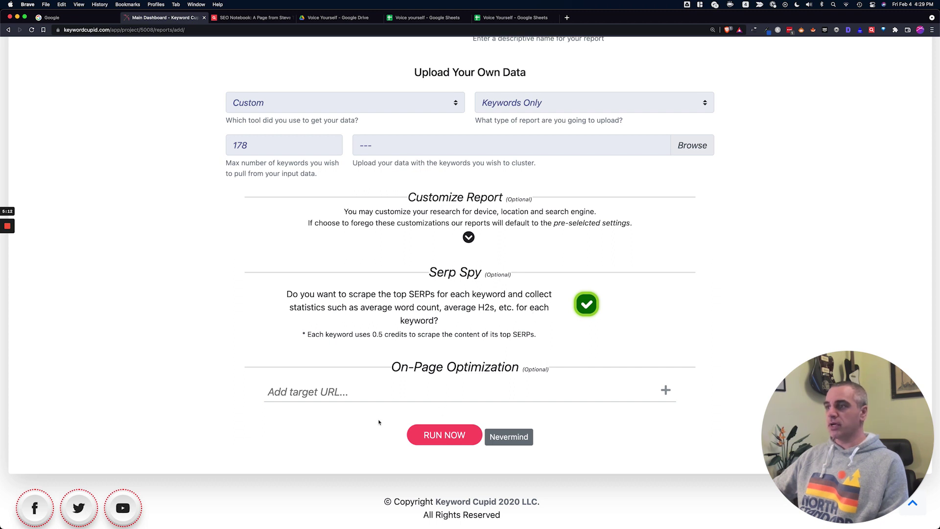
click(279, 393)
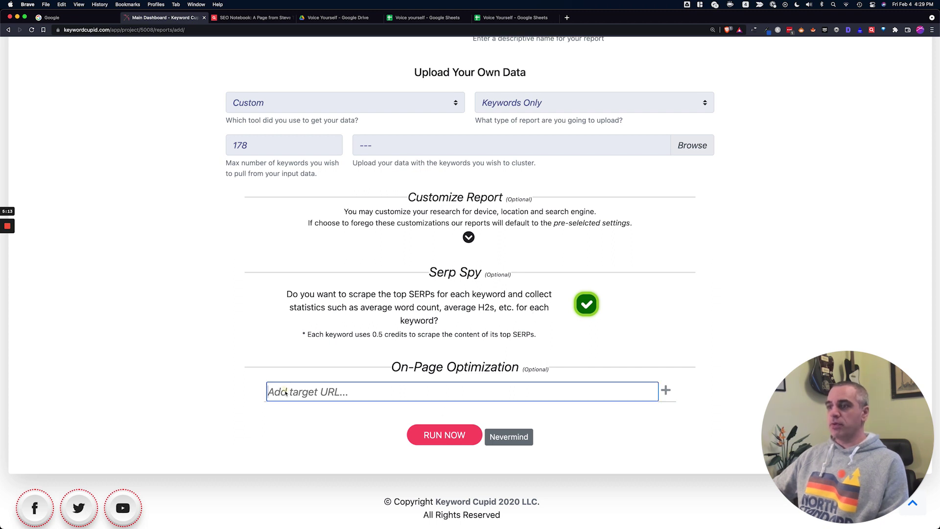
click(234, 396)
scroll(469, 430, up, 5)
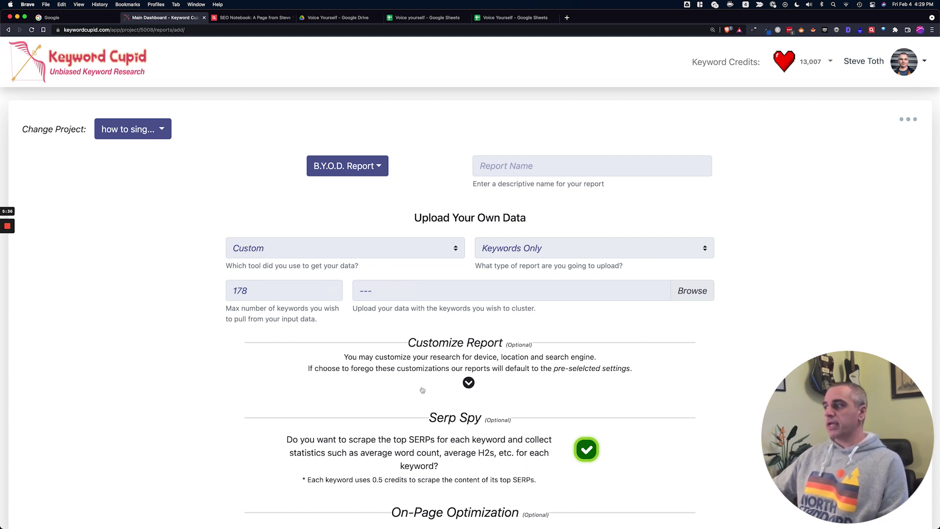
Step: Open the Voice yourself sheet, select the 'how to sing good' theme, and scroll through ALL SILOS (Compact)
click(426, 17)
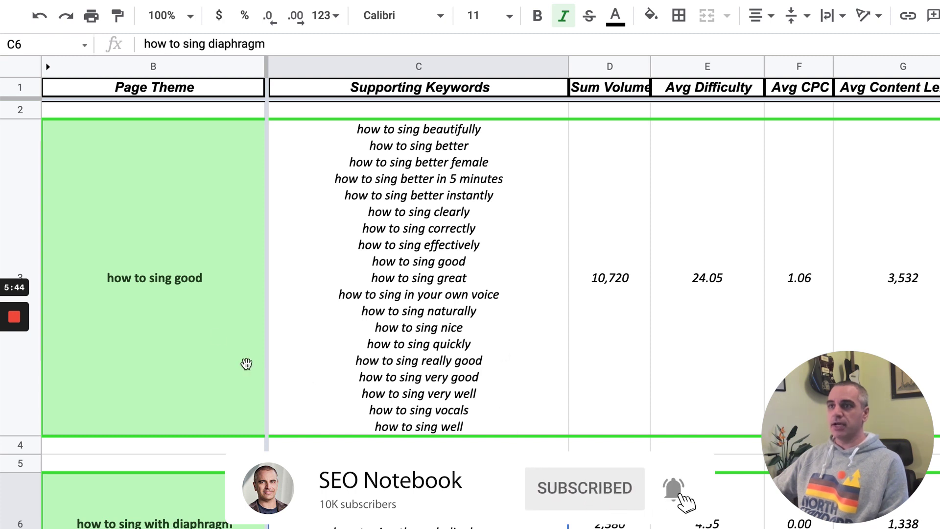
click(196, 321)
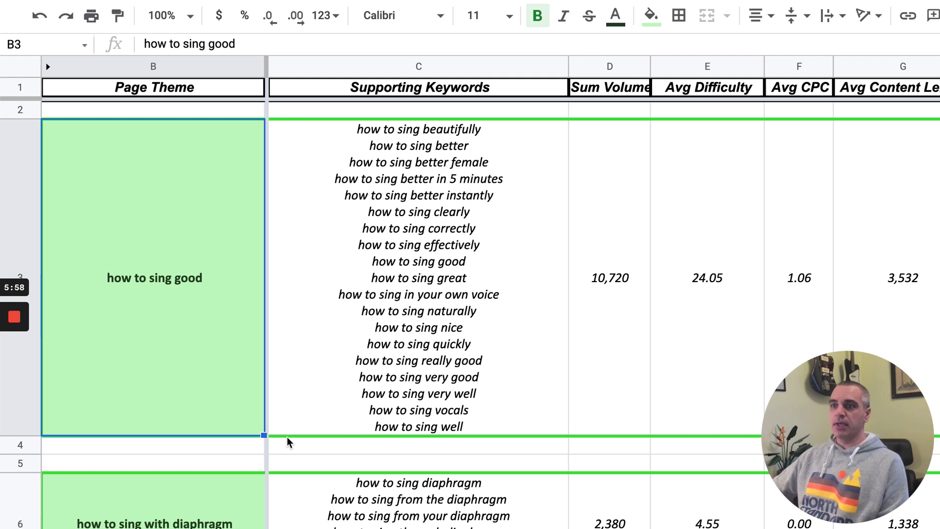
scroll(286, 440, down, 15)
scroll(240, 381, up, 4)
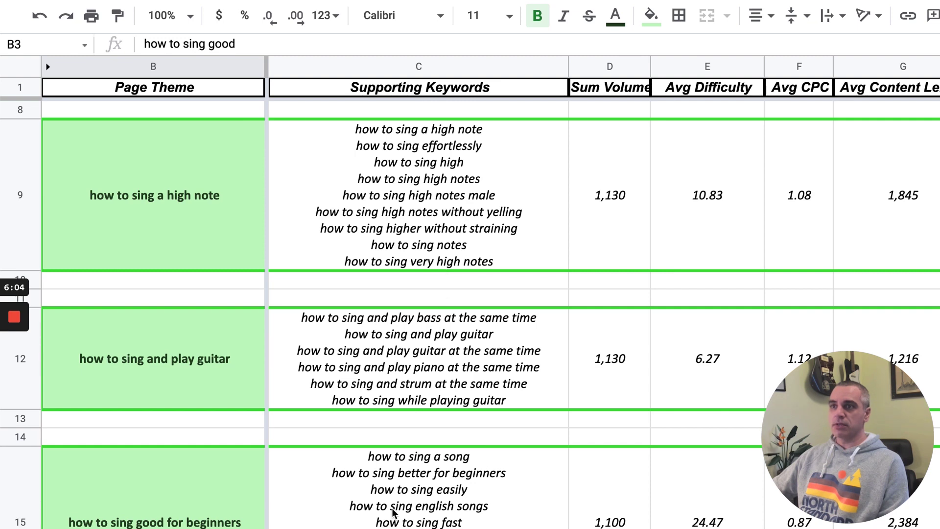
scroll(392, 512, down, 5)
scroll(390, 348, up, 5)
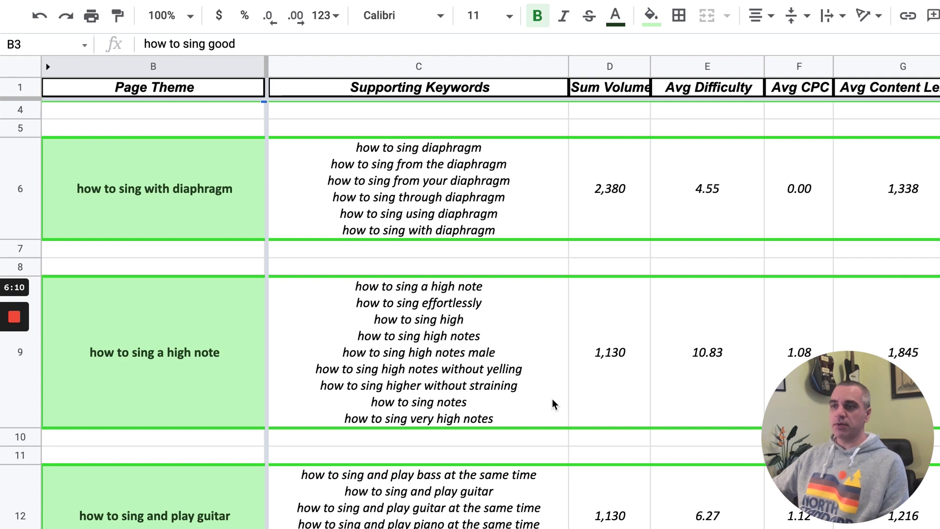
scroll(566, 506, down, 5)
scroll(567, 505, down, 2)
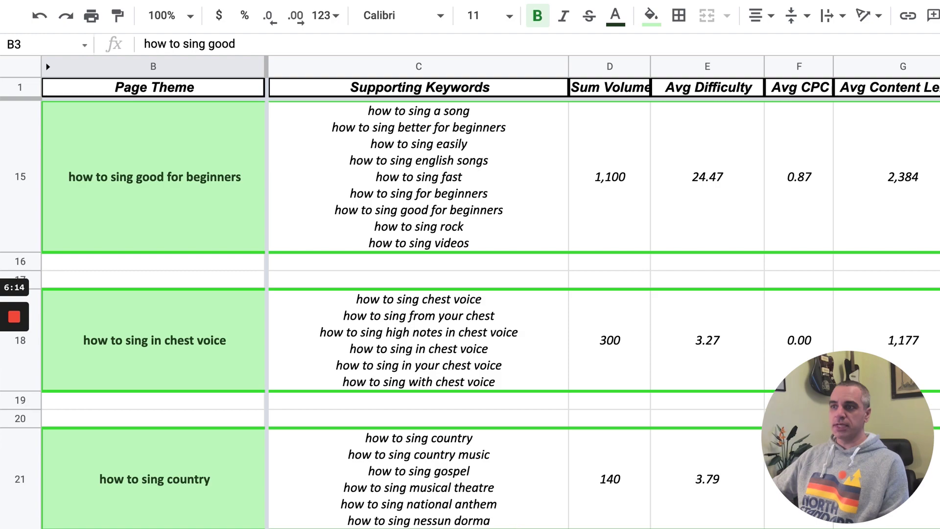
scroll(500, 465, down, 10)
scroll(470, 313, down, 8)
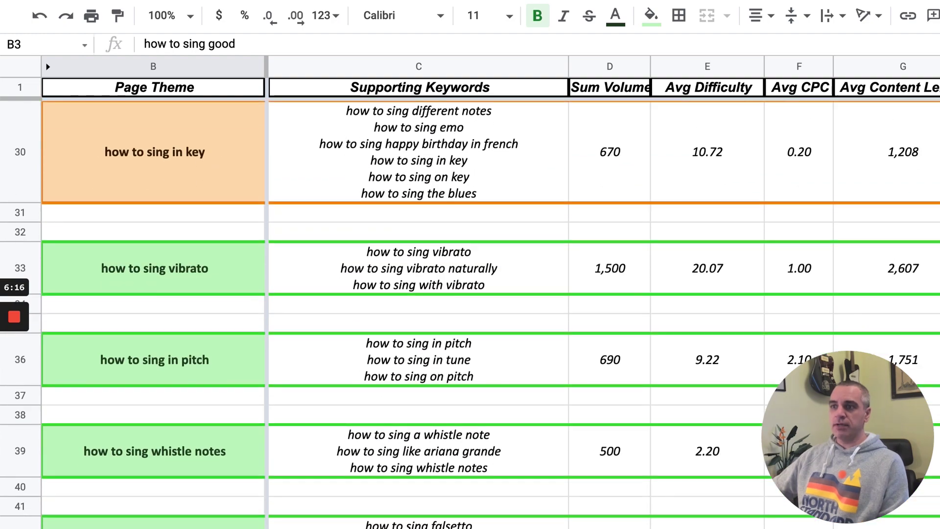
Step: Scroll back to the report's top, then return to the 'how to sing g' Google search
scroll(509, 524, down, 15)
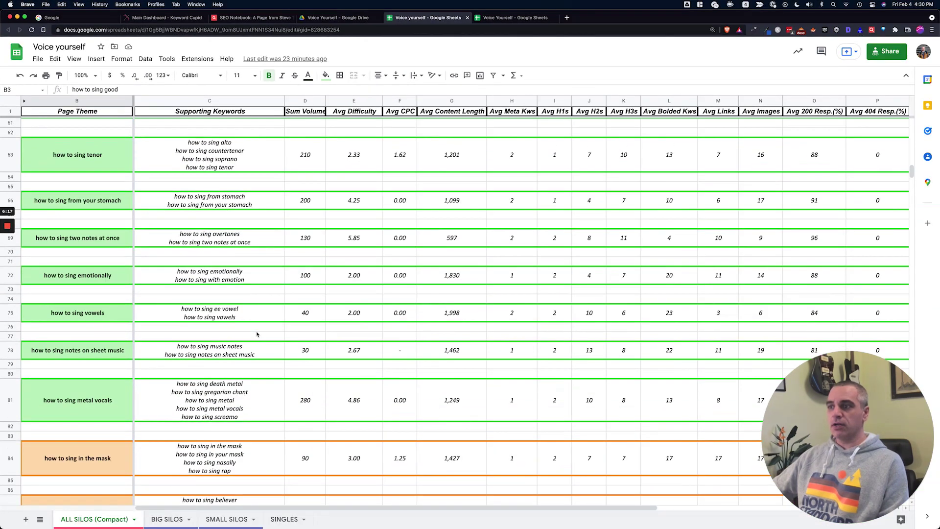
scroll(257, 334, up, 20)
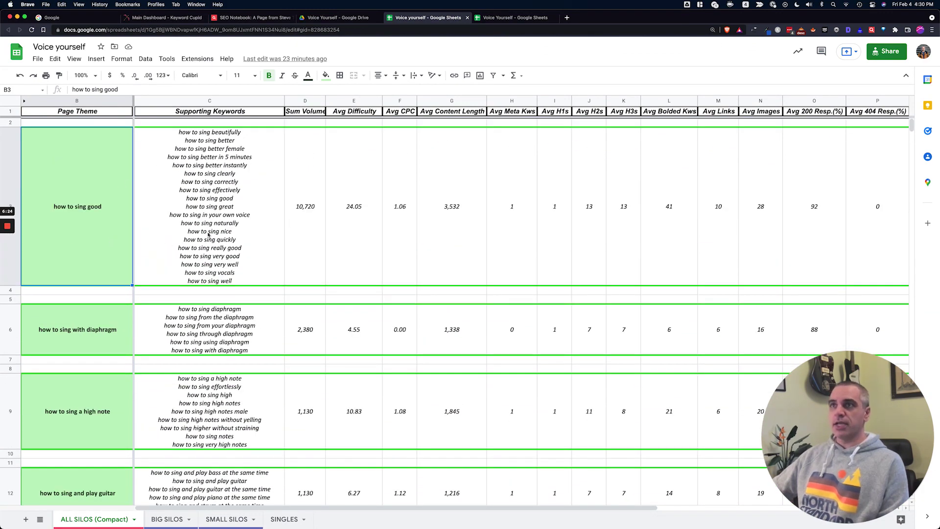
click(95, 20)
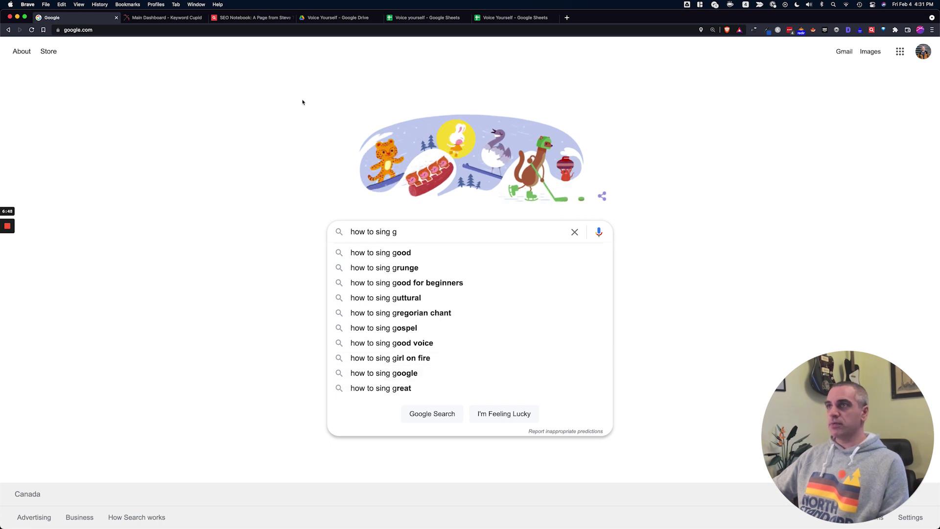
Step: Switch to the seonotebook.com homepage with its weekly newsletter sign-up
click(262, 20)
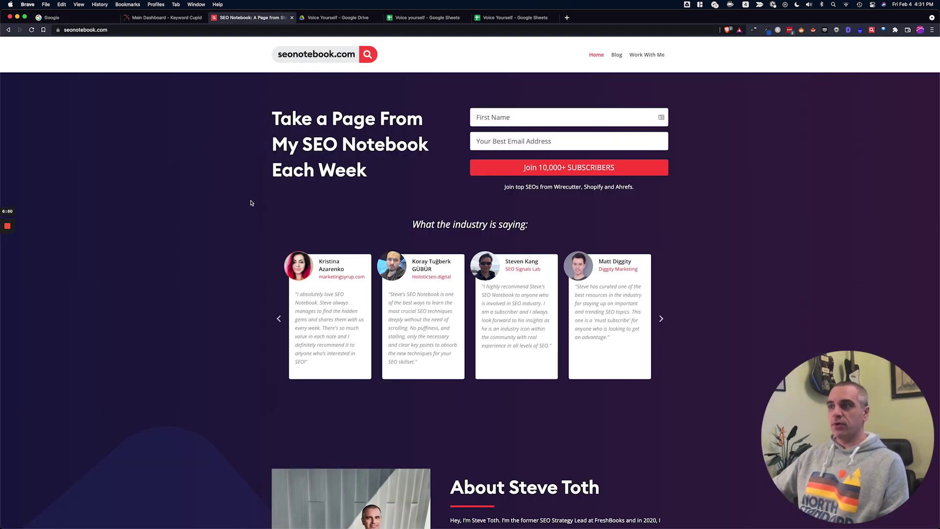